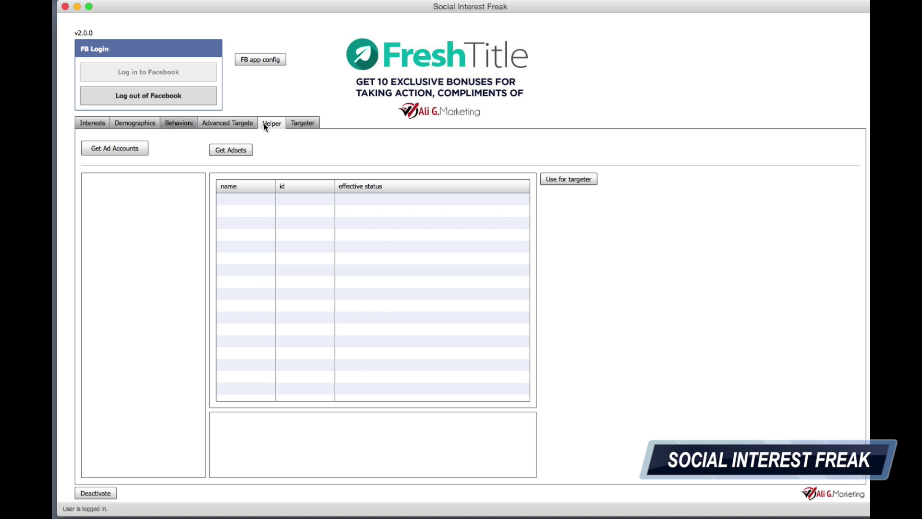
- Load the ad sets of the second ad account and widen the name and id columns
click(110, 154)
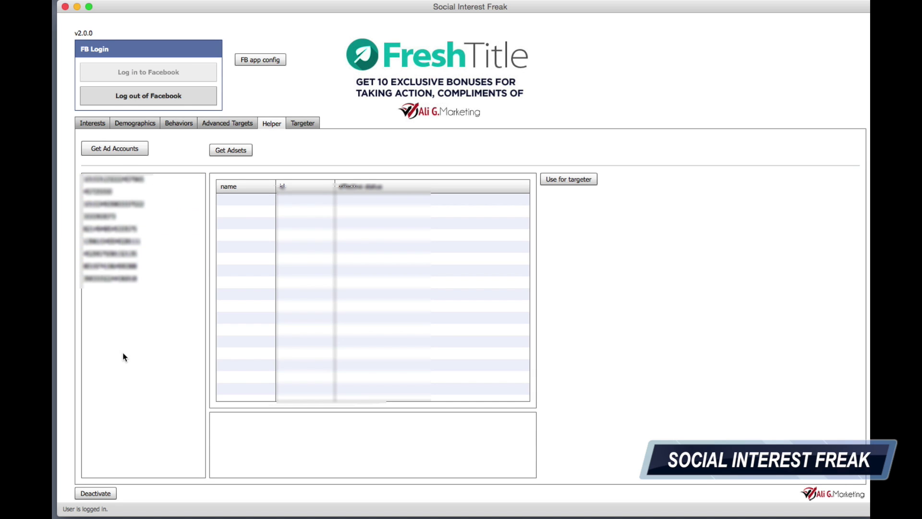
click(97, 192)
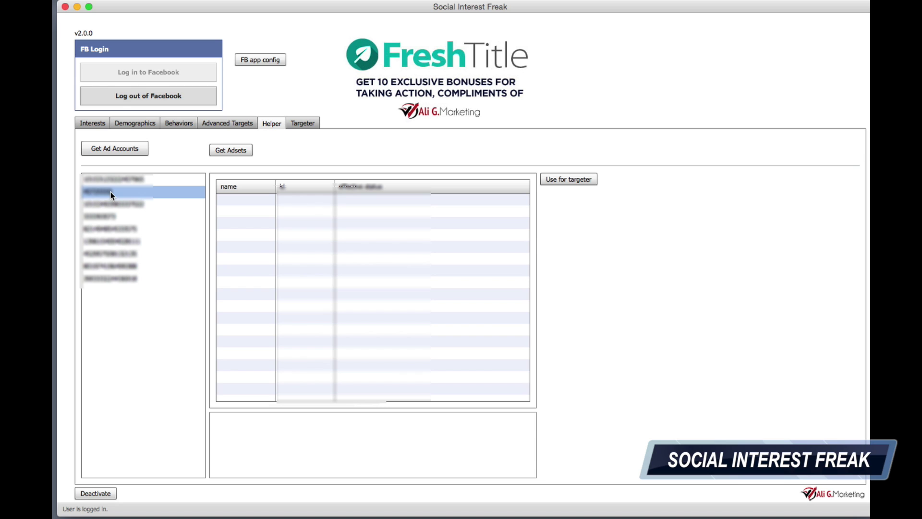
click(242, 151)
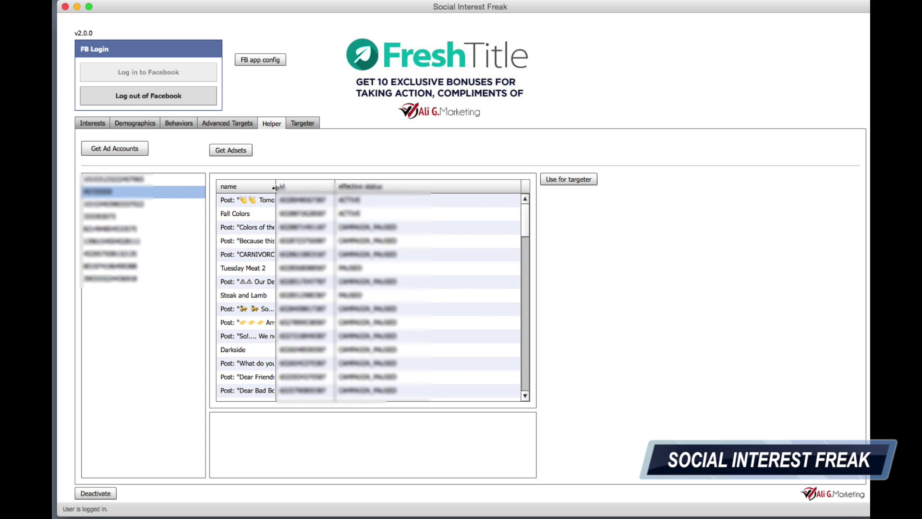
drag(334, 186, 407, 185)
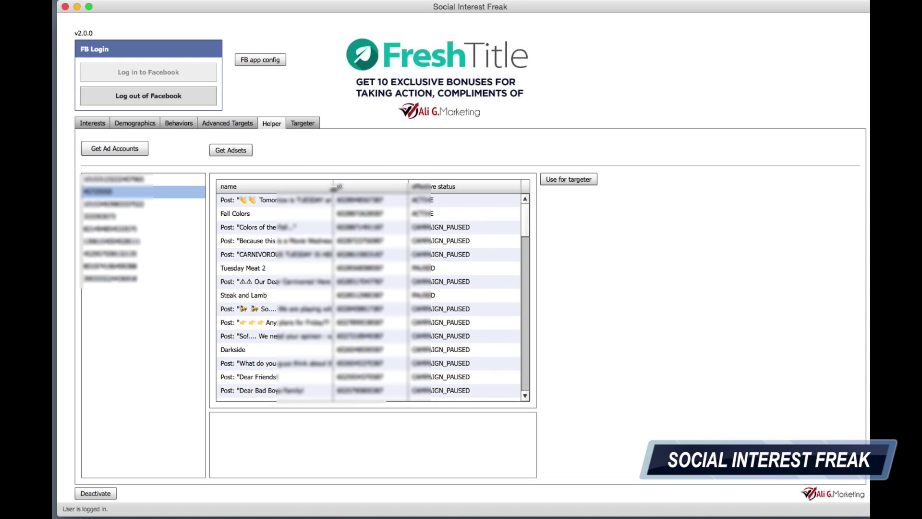
drag(333, 188, 359, 186)
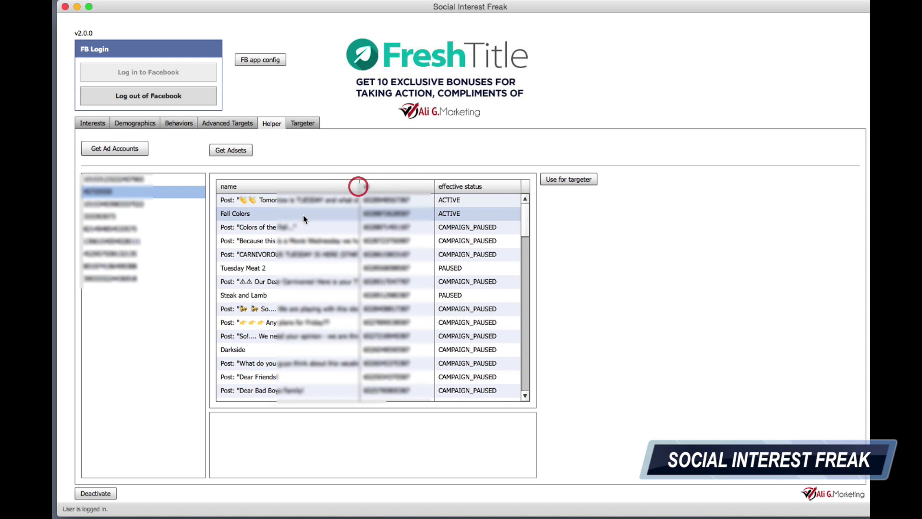
- Send the Fall Colors ad set to the targeter and retrieve its targeting details there
click(275, 213)
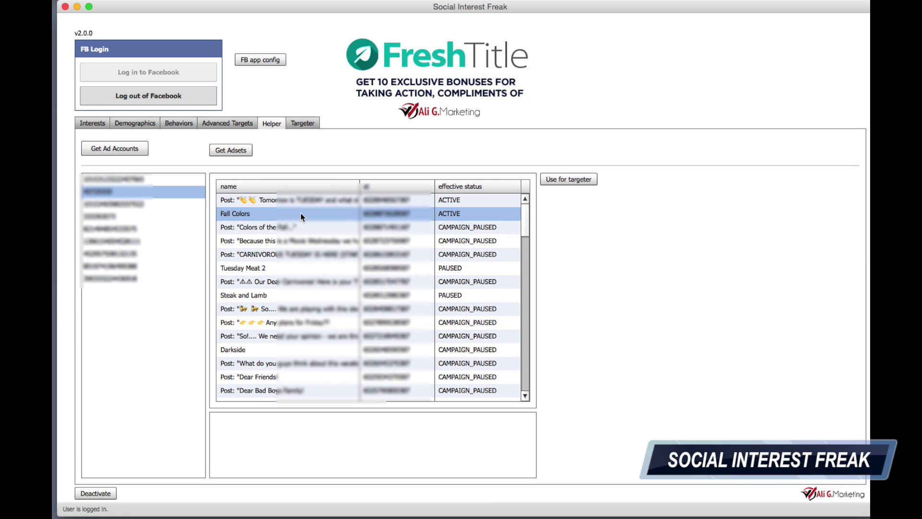
click(570, 179)
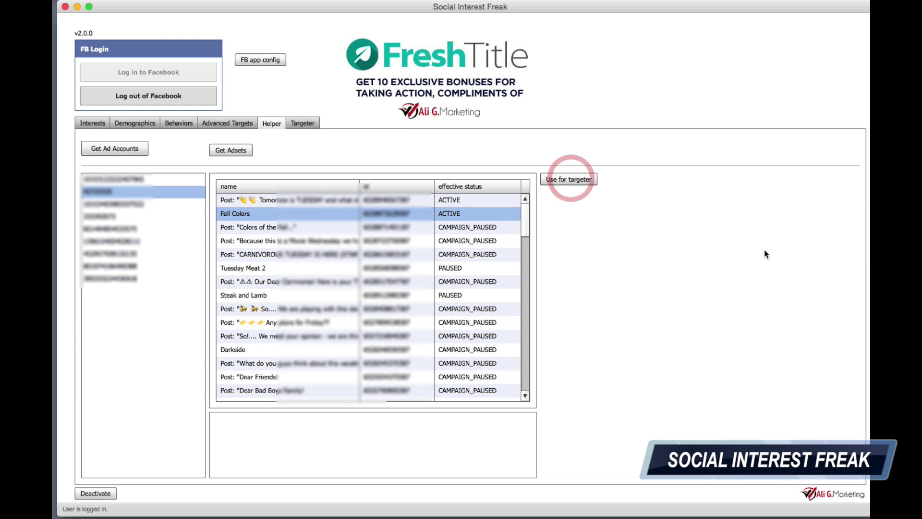
click(307, 124)
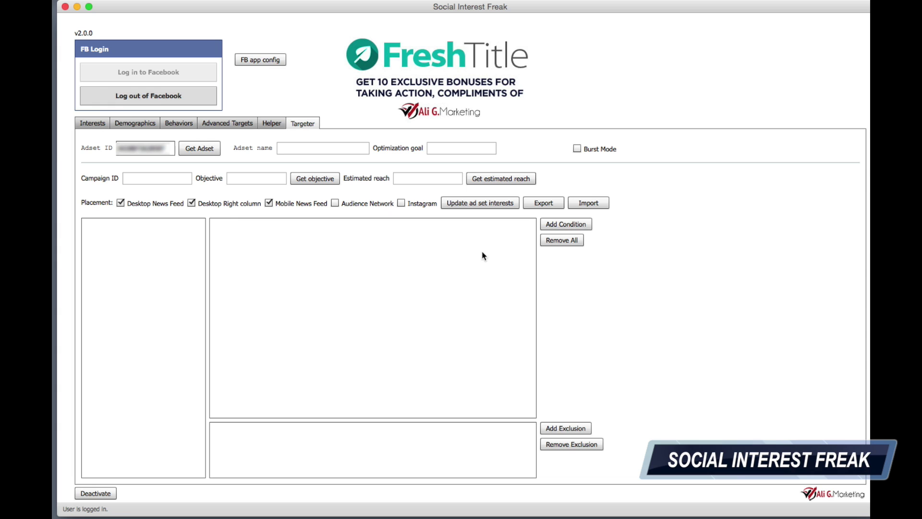
click(199, 148)
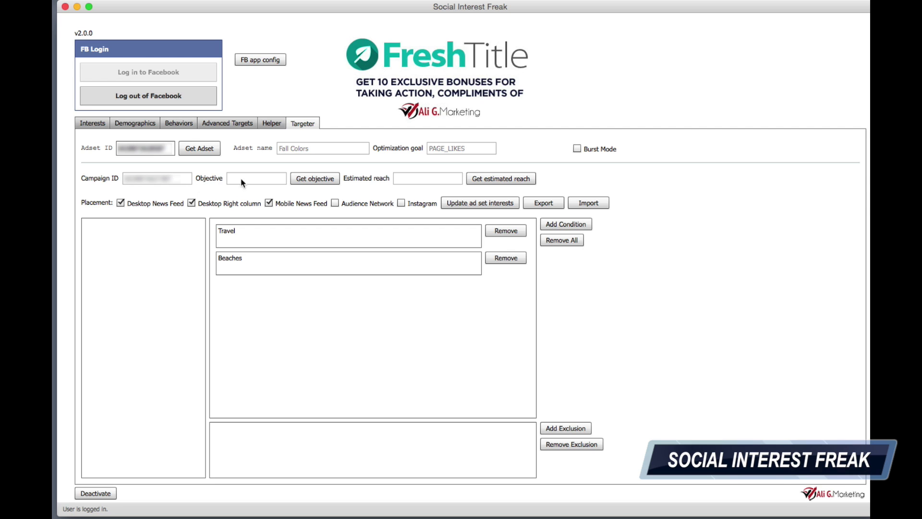
- Retrieve the Fall Colors campaign's objective and its estimated reach
click(307, 178)
click(477, 202)
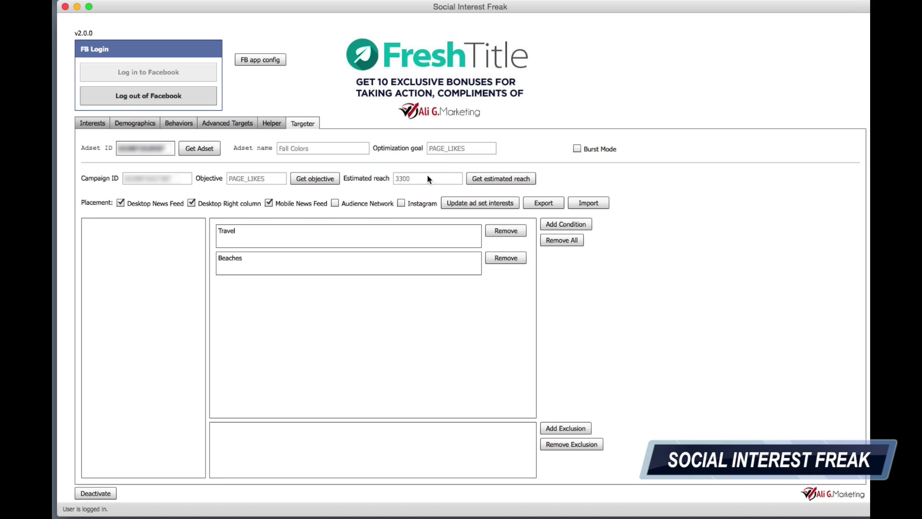
click(330, 178)
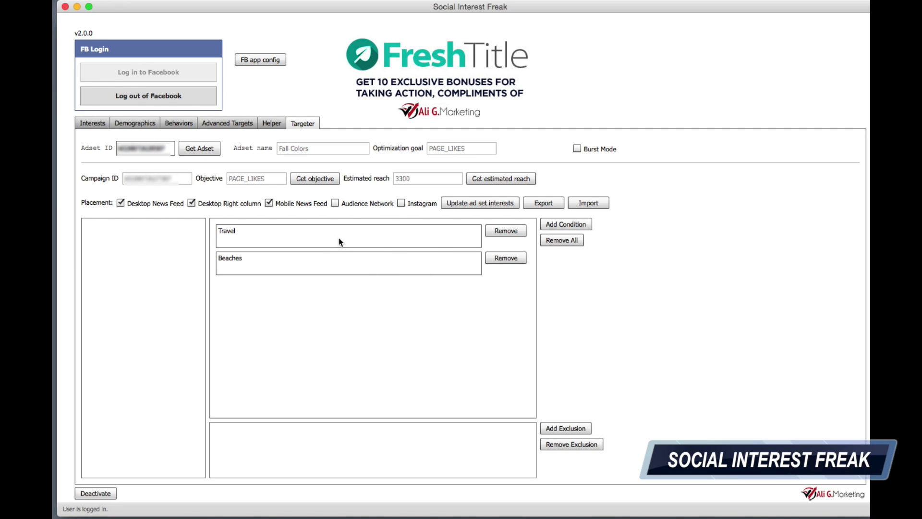
double_click(235, 234)
click(310, 242)
- Search the interests for "football" and widen the name column of the results
click(92, 125)
click(140, 149)
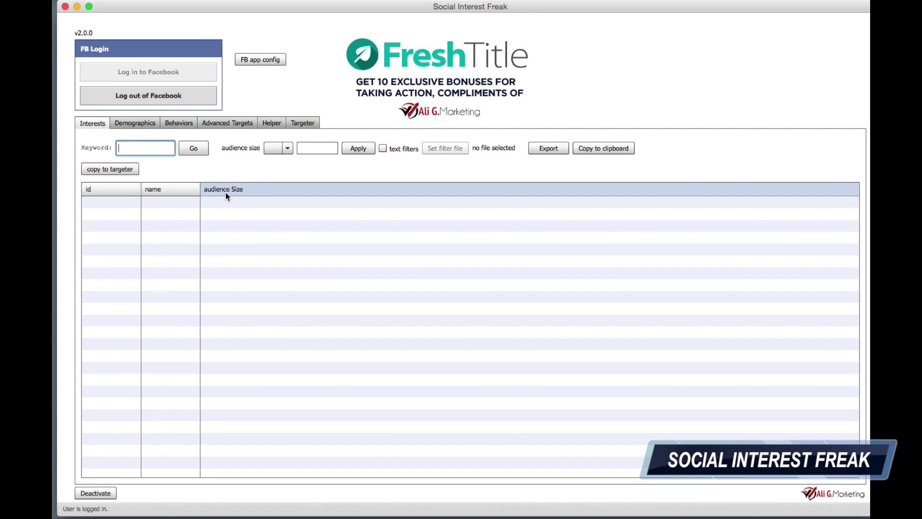
text(football)
click(190, 148)
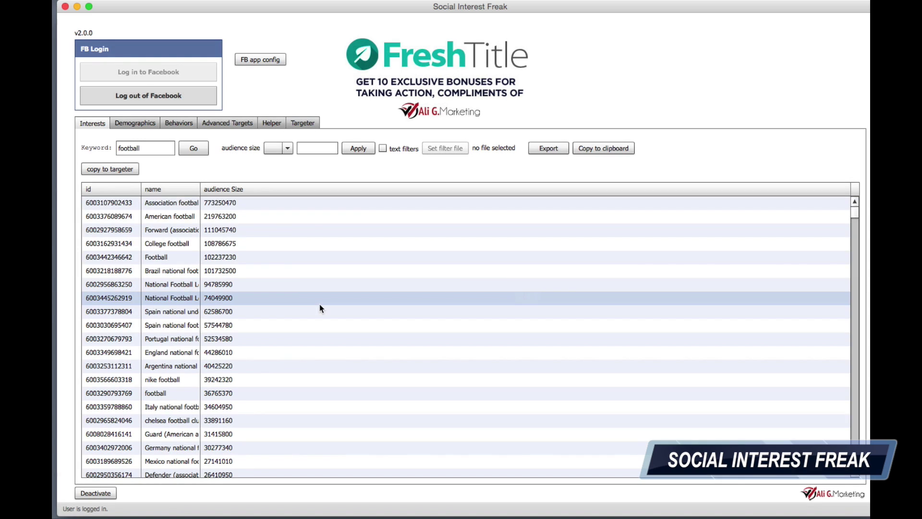
drag(200, 192, 303, 187)
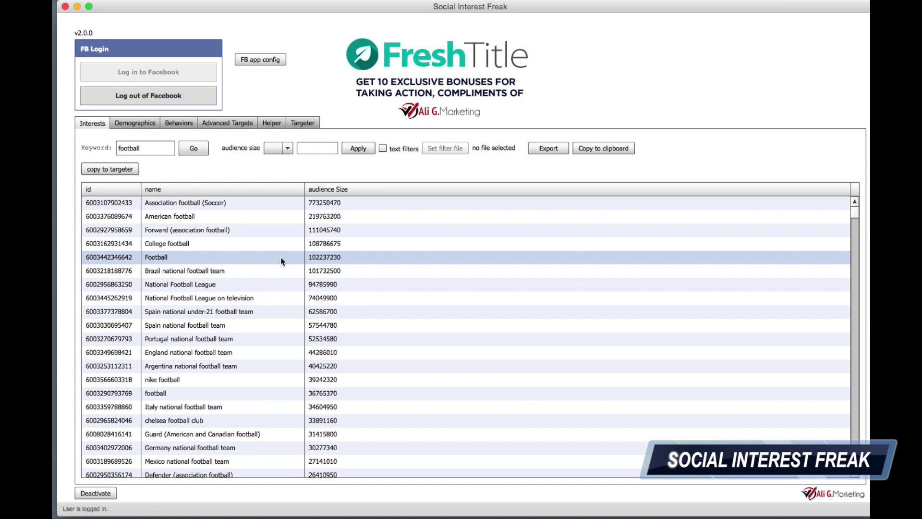
- Copy the Football interest to the targeter, place it in a new third condition and recalculate the estimated reach
click(394, 263)
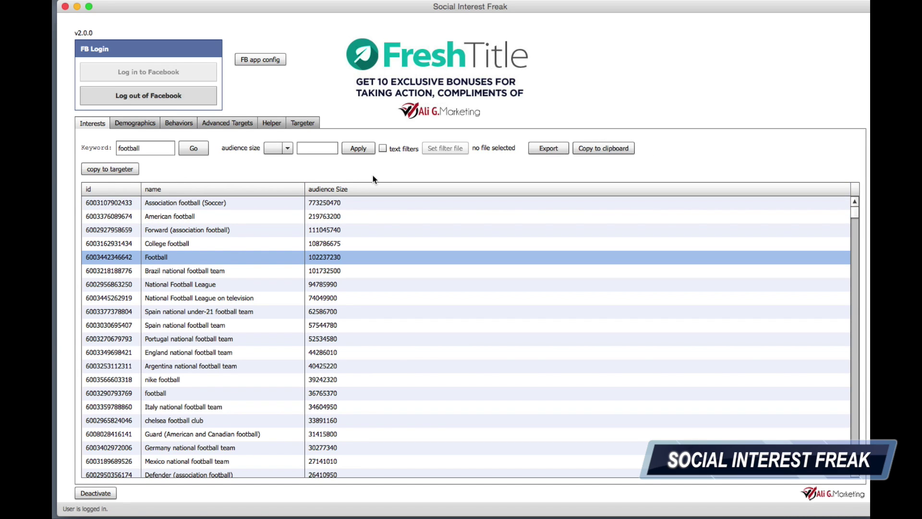
click(313, 123)
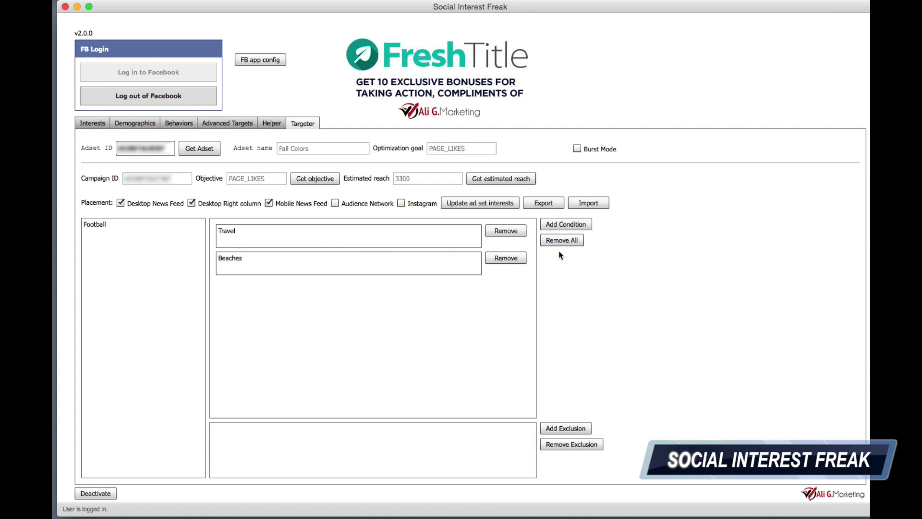
click(571, 224)
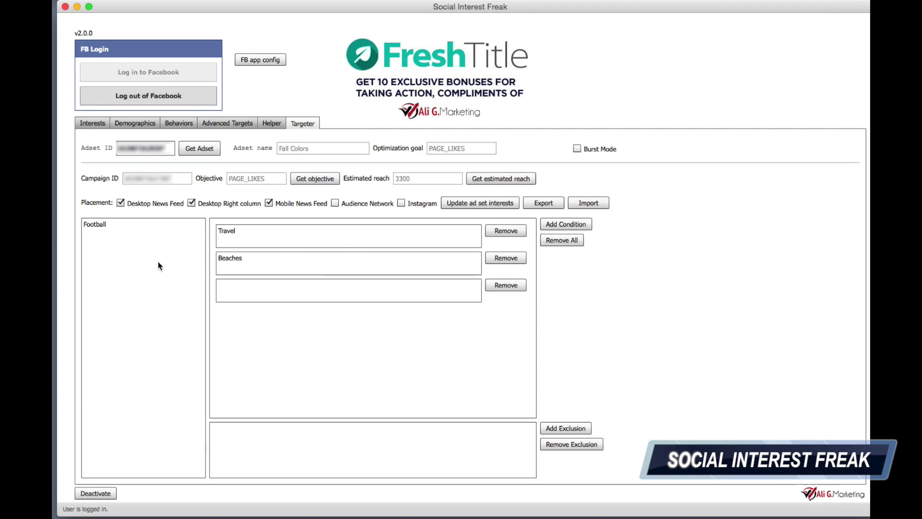
drag(94, 226, 384, 296)
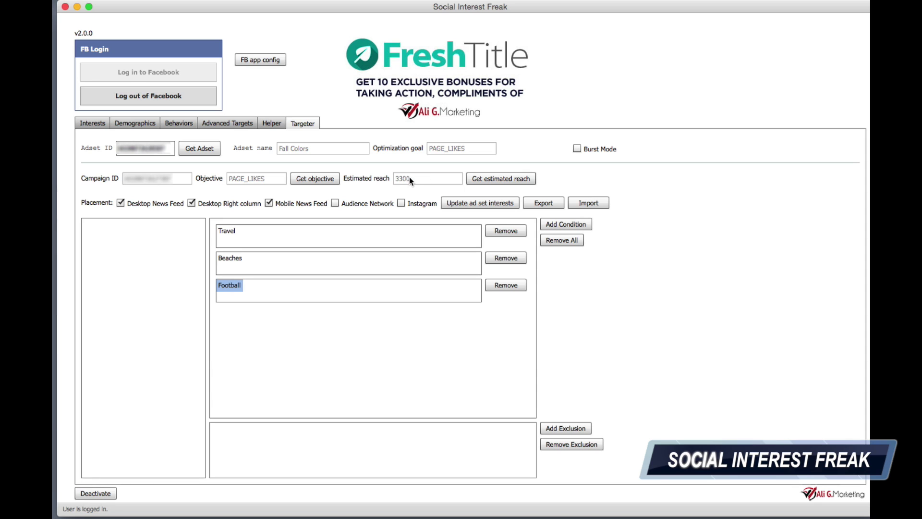
click(493, 181)
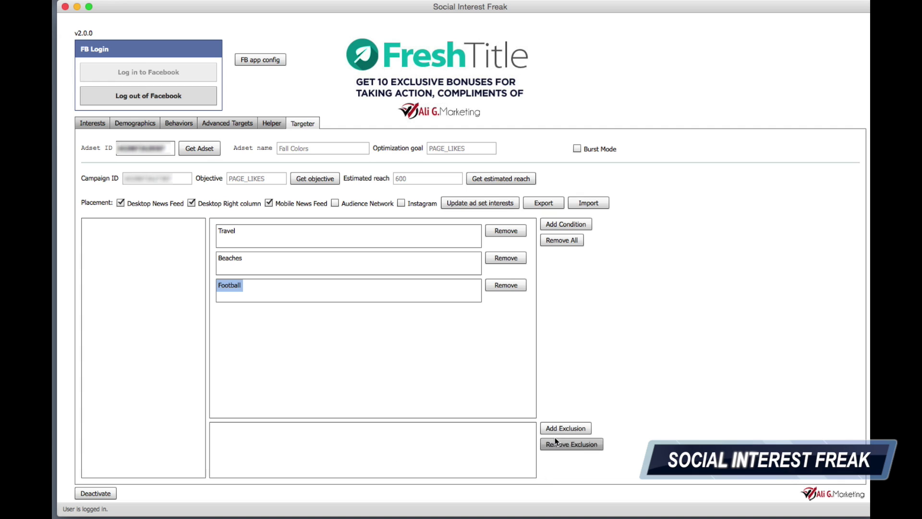
click(573, 427)
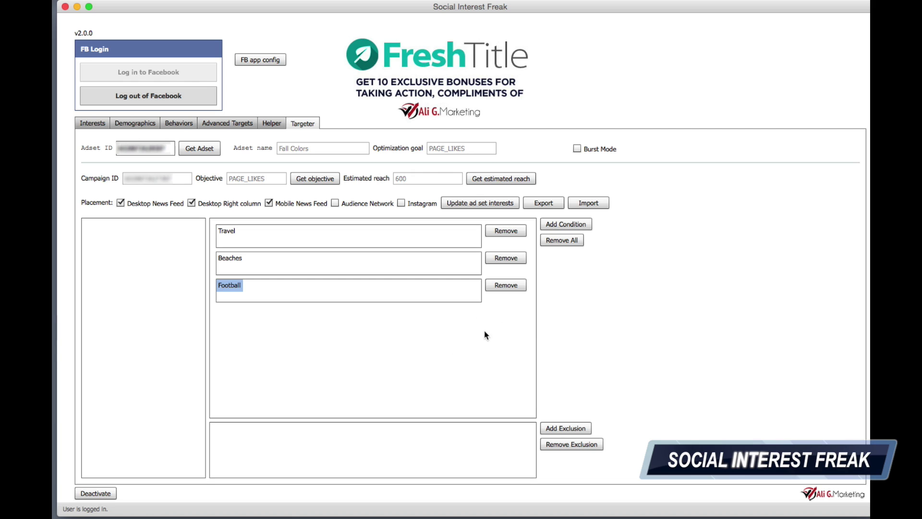
click(565, 425)
click(544, 425)
click(96, 121)
click(148, 124)
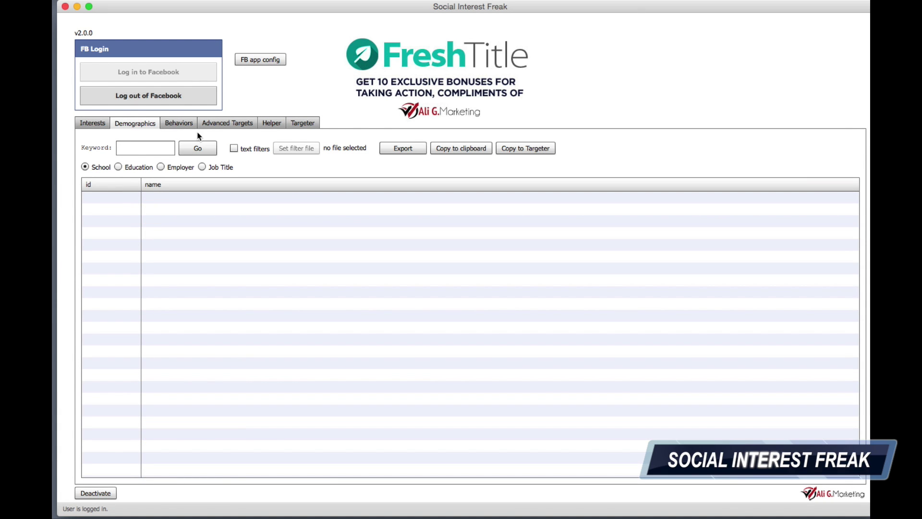
- Retrieve the list of behaviors, widen its name column and sort it by audience size from largest to smallest
click(179, 123)
click(111, 149)
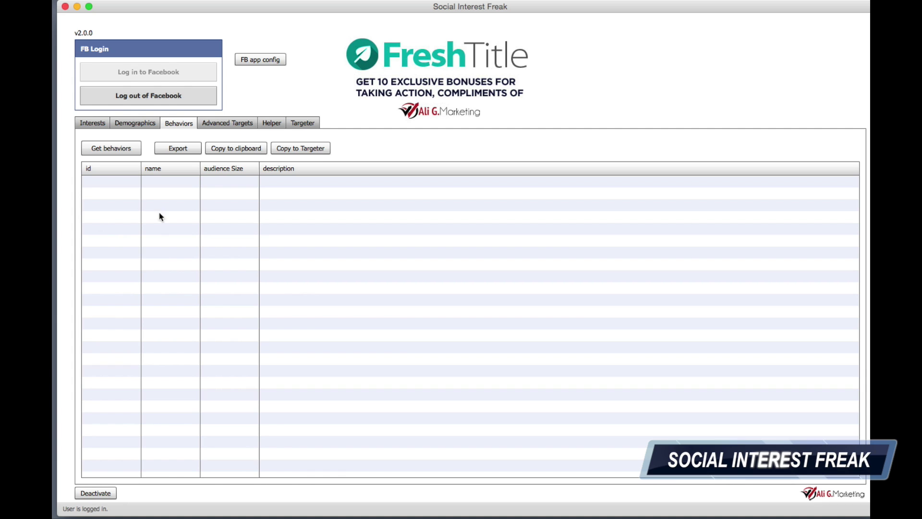
click(108, 149)
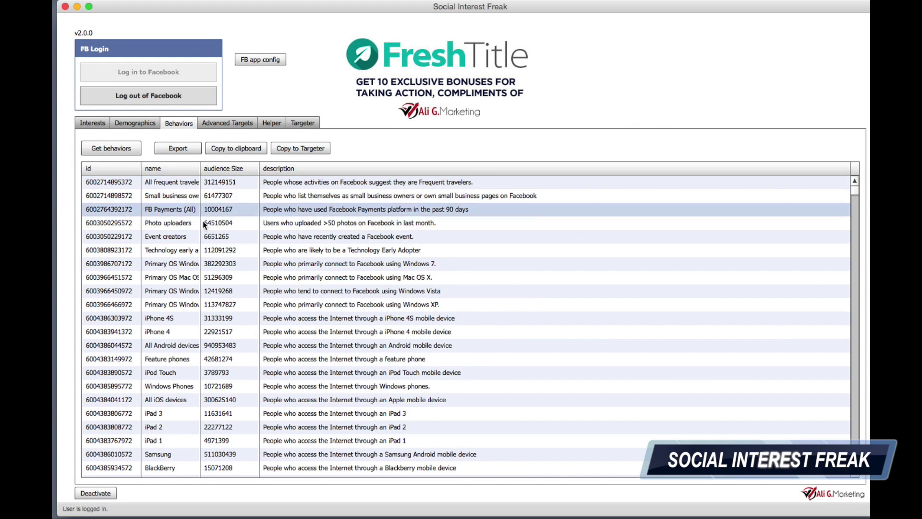
drag(199, 170, 294, 169)
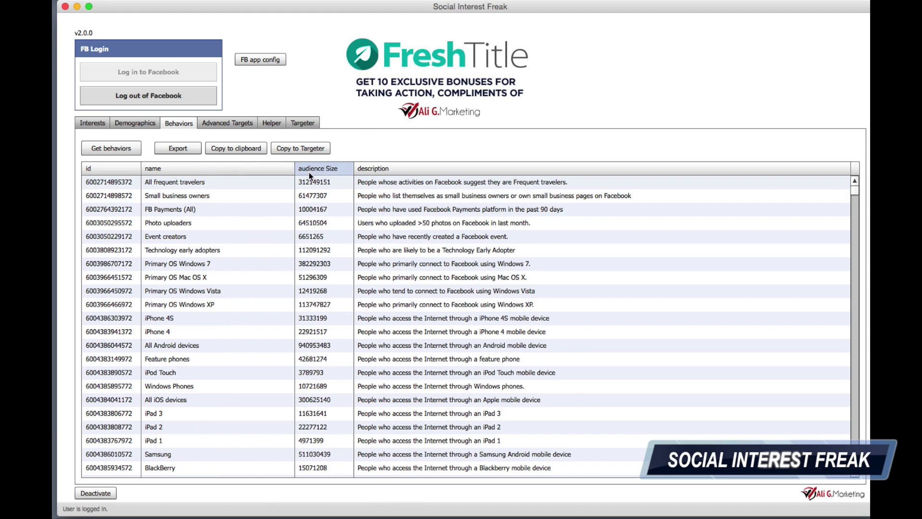
click(310, 170)
click(332, 168)
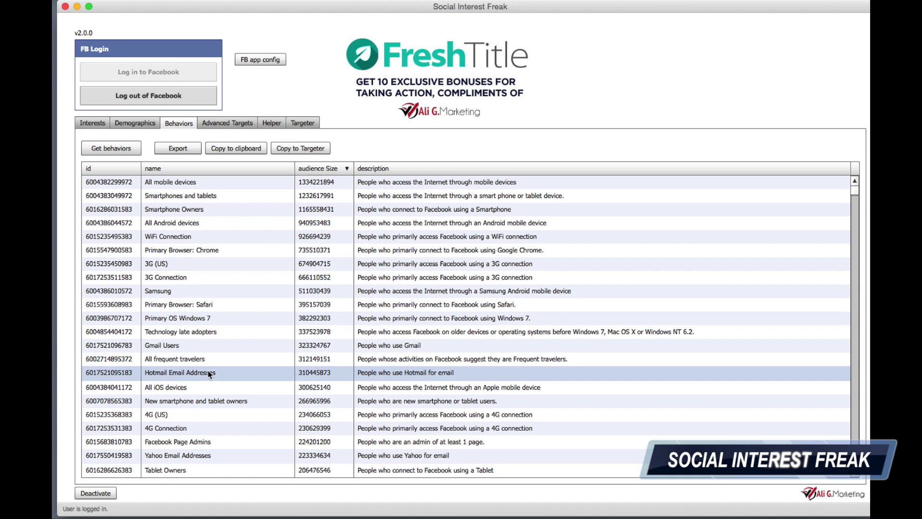
- Examine the names, audience sizes and descriptions of the available behaviors
scroll(212, 373, down, 5)
scroll(212, 373, down, 6)
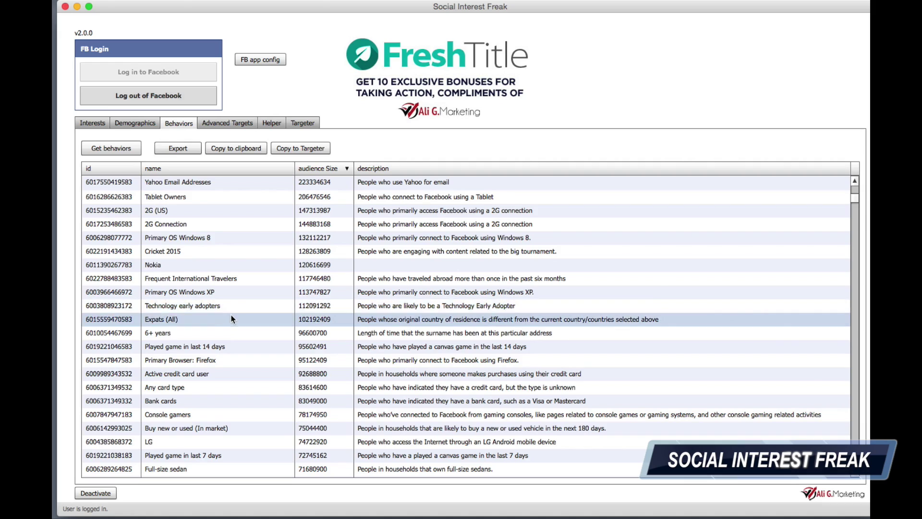
scroll(231, 318, down, 7)
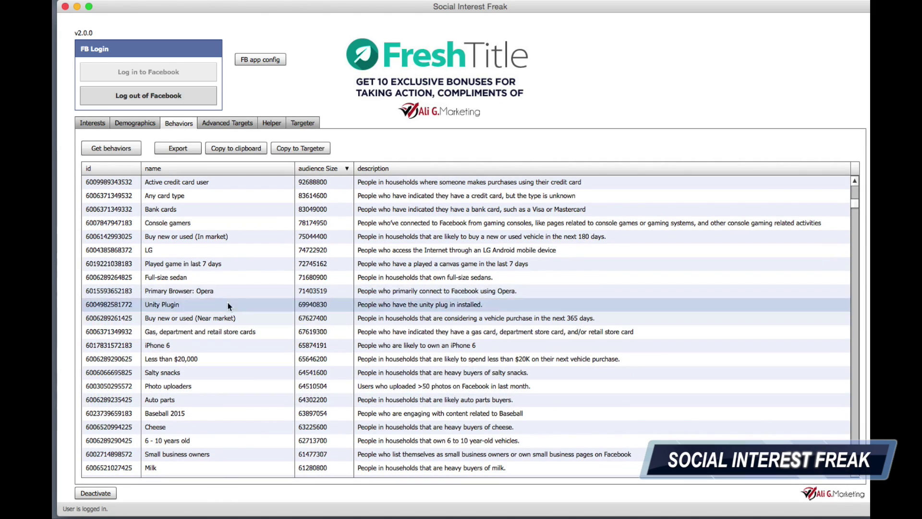
scroll(193, 293, down, 7)
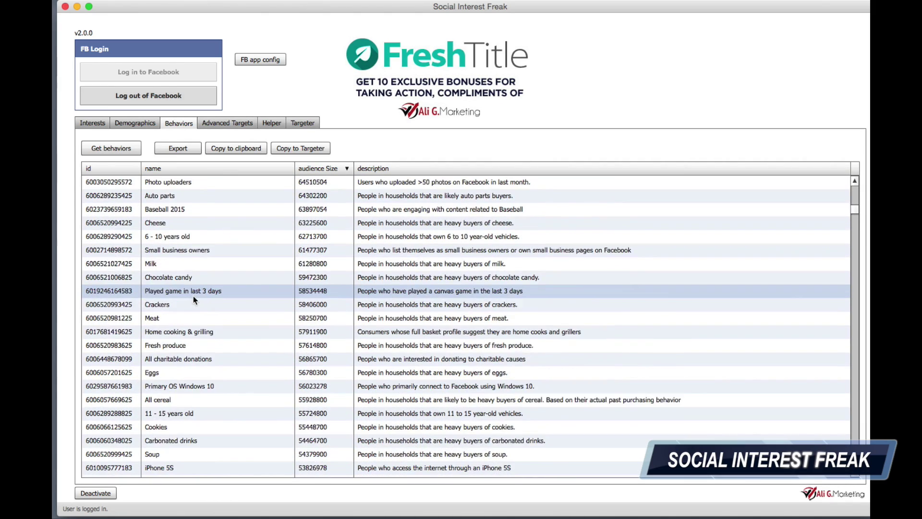
scroll(193, 296, down, 1)
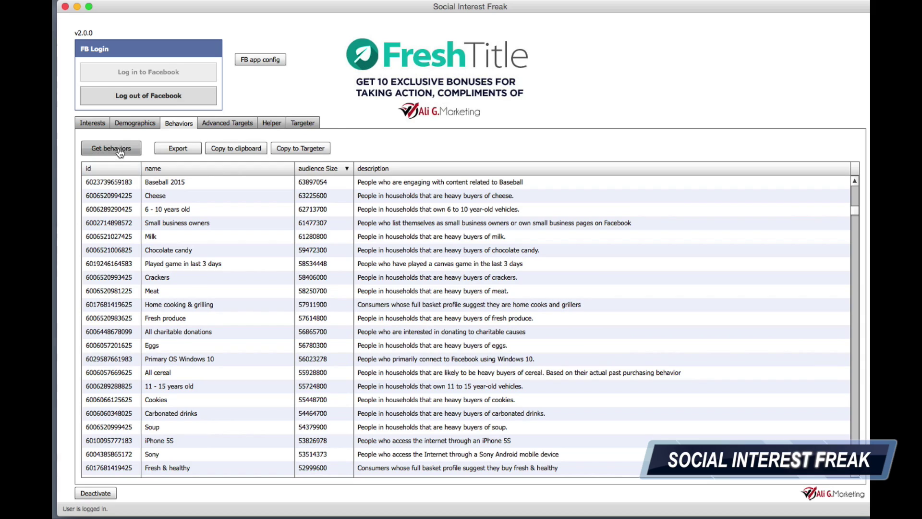
scroll(174, 293, down, 9)
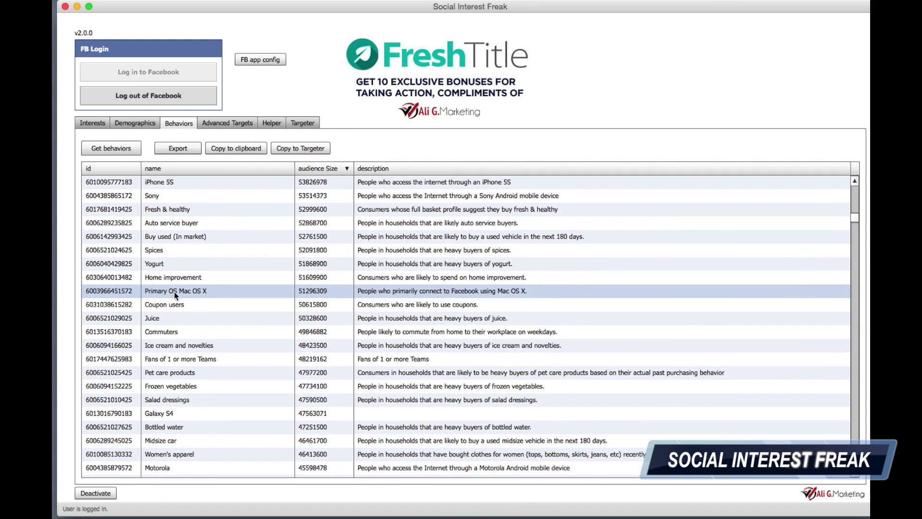
scroll(211, 336, up, 10)
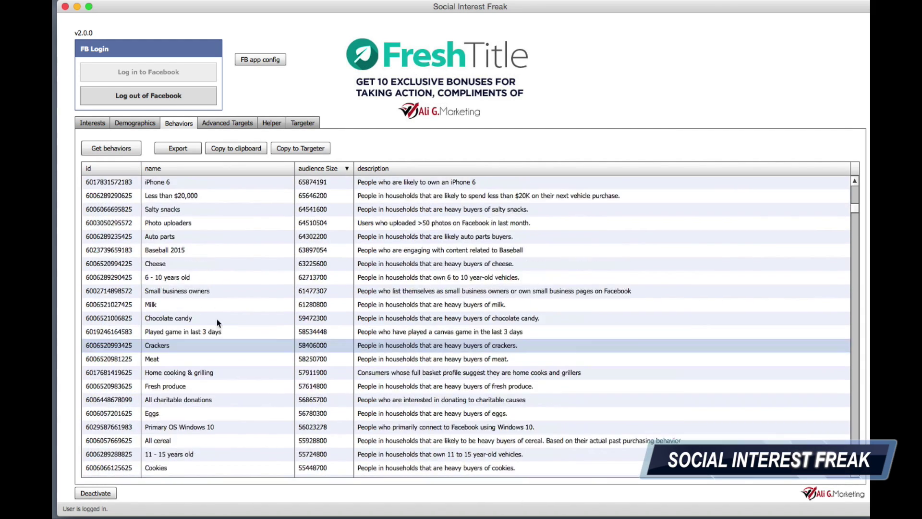
scroll(231, 250, up, 4)
- Retrieve the Income brackets among the advanced targets
click(227, 123)
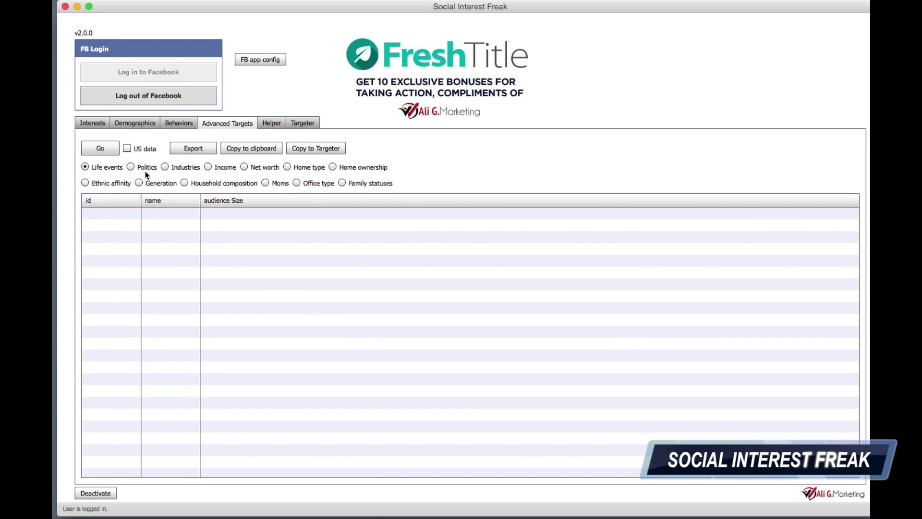
click(130, 168)
click(100, 148)
click(229, 255)
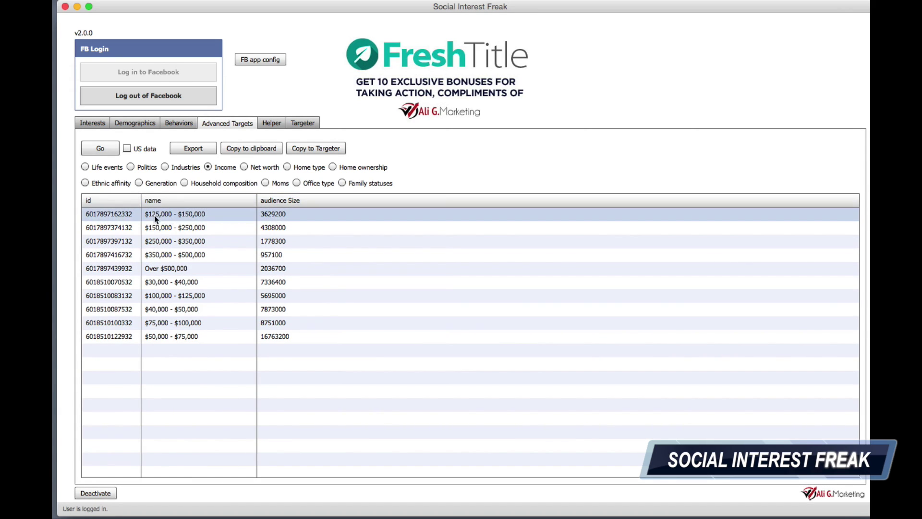
- Copy the $125,000 - $150,000 income bracket to the targeter and place it in a new fourth condition
click(480, 213)
click(333, 151)
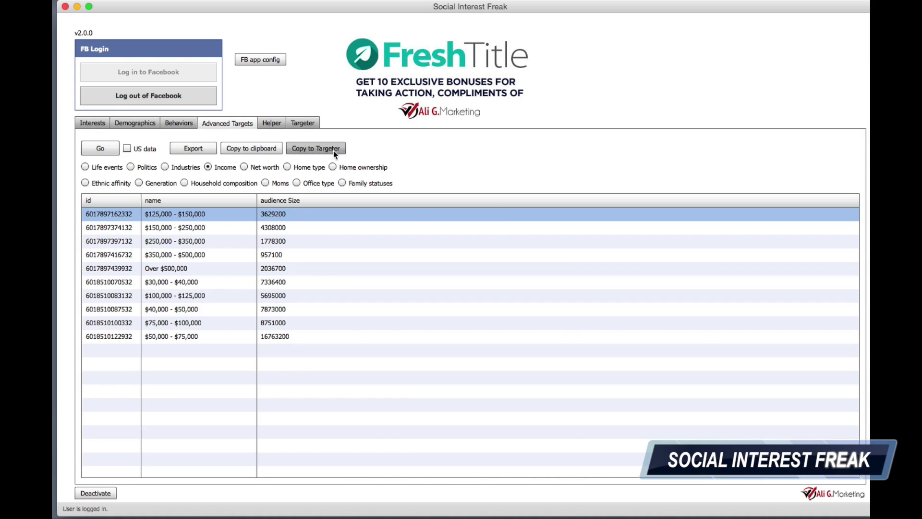
click(303, 123)
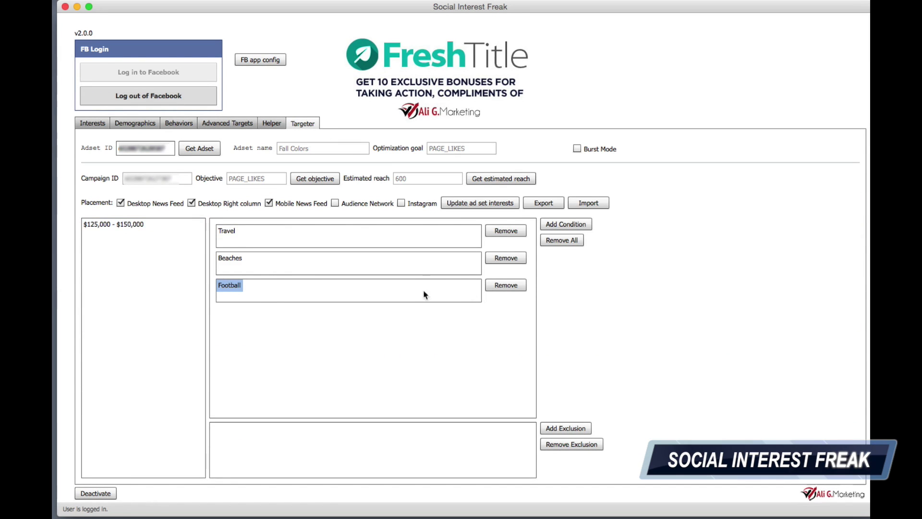
click(577, 230)
drag(166, 225, 296, 316)
click(223, 233)
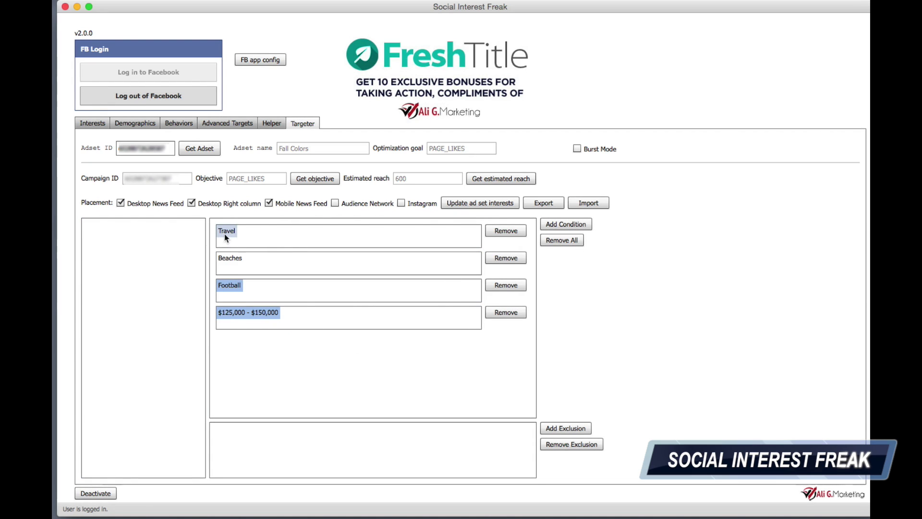
click(224, 233)
double_click(224, 234)
- Recalculate the estimated reach and update the Fall Colors ad set's interests with the four conditions
click(487, 180)
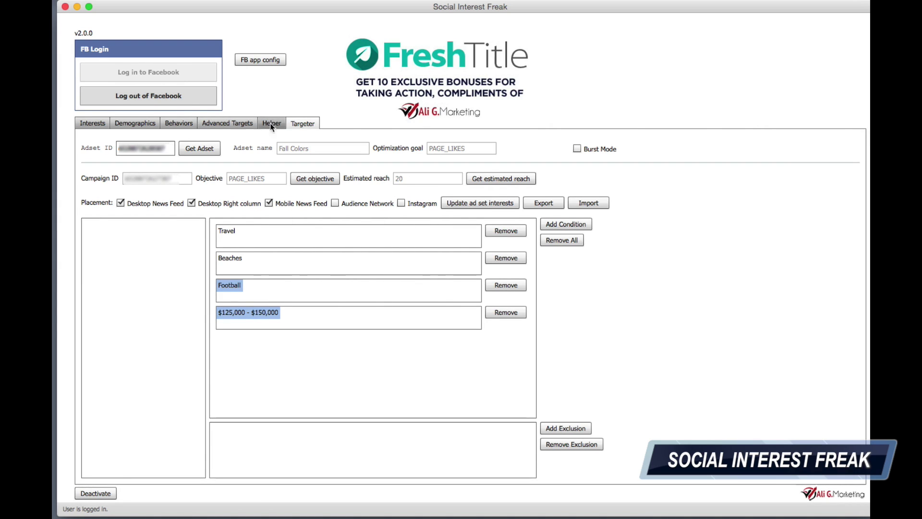
click(497, 206)
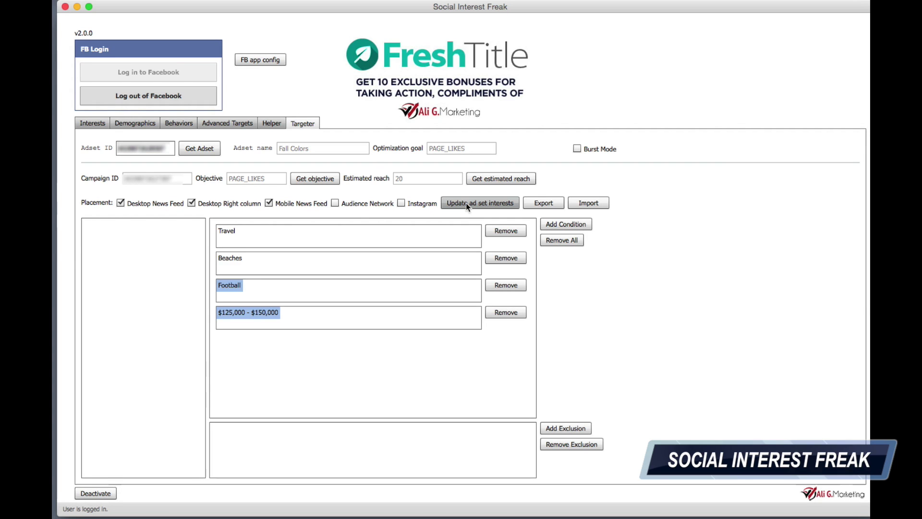
click(491, 205)
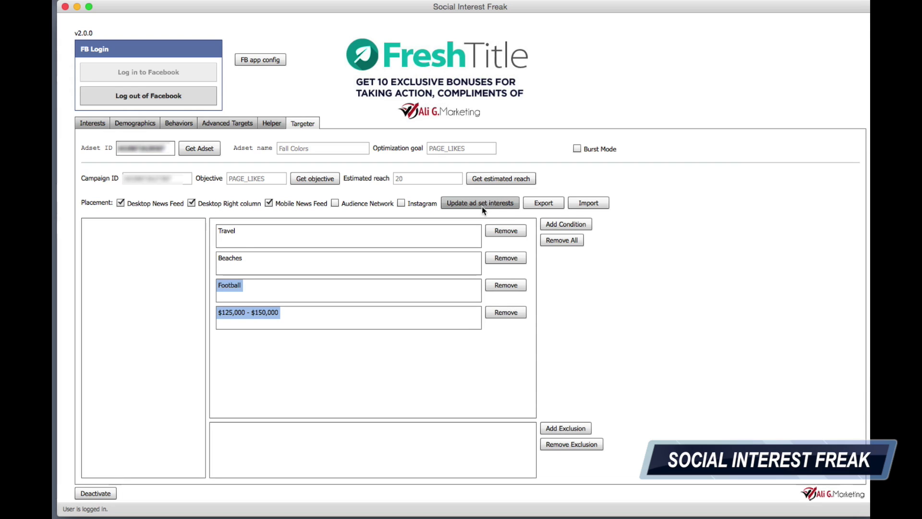